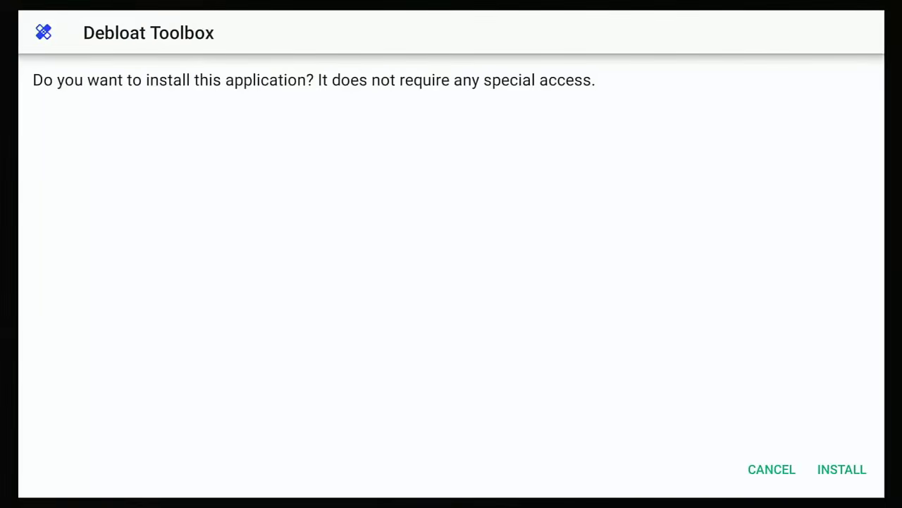
Install Debloat Toolbox from the package installer and close it with DONE.
key("Down")
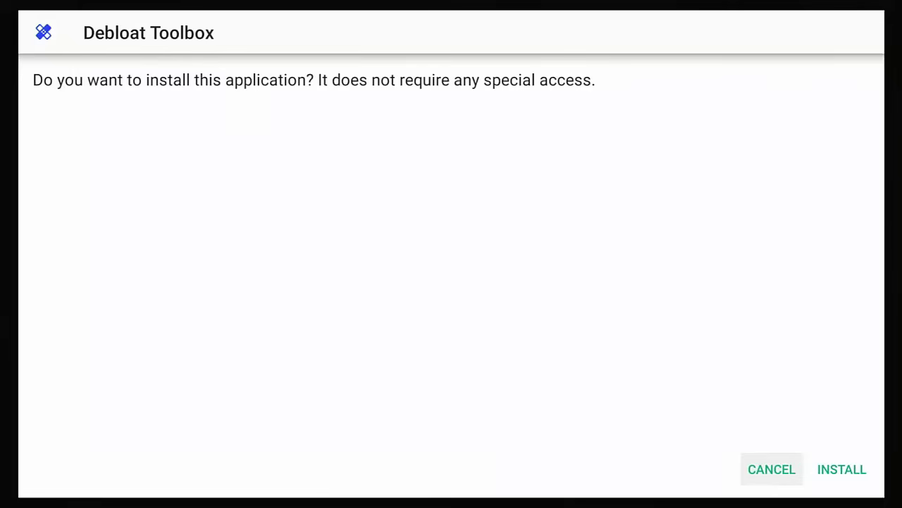
key("Right")
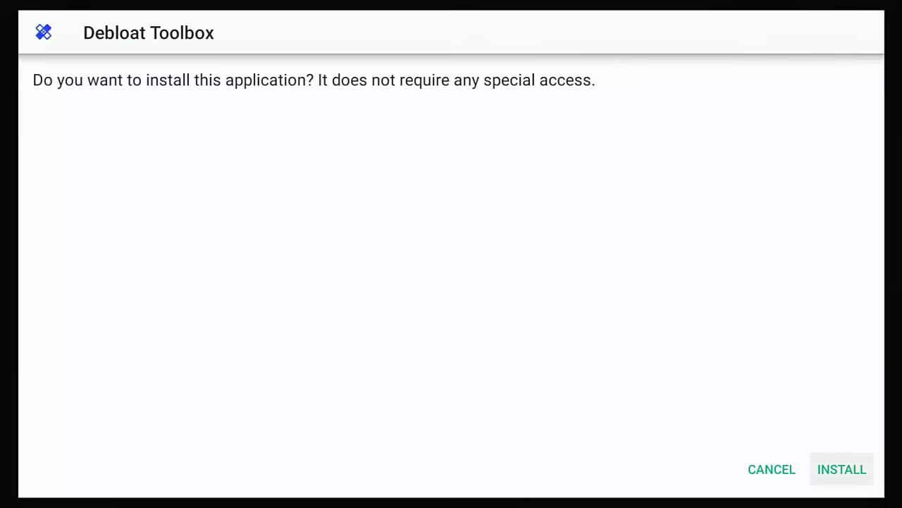
key("Return")
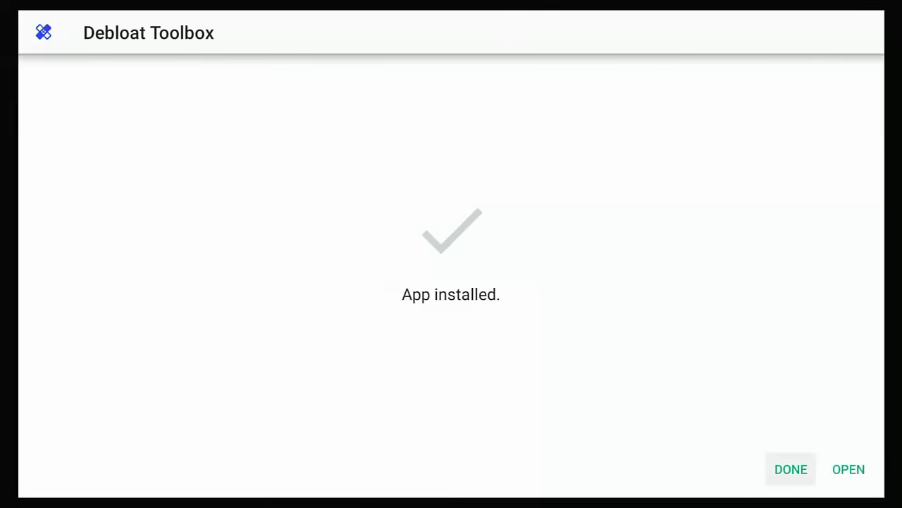
key("Return")
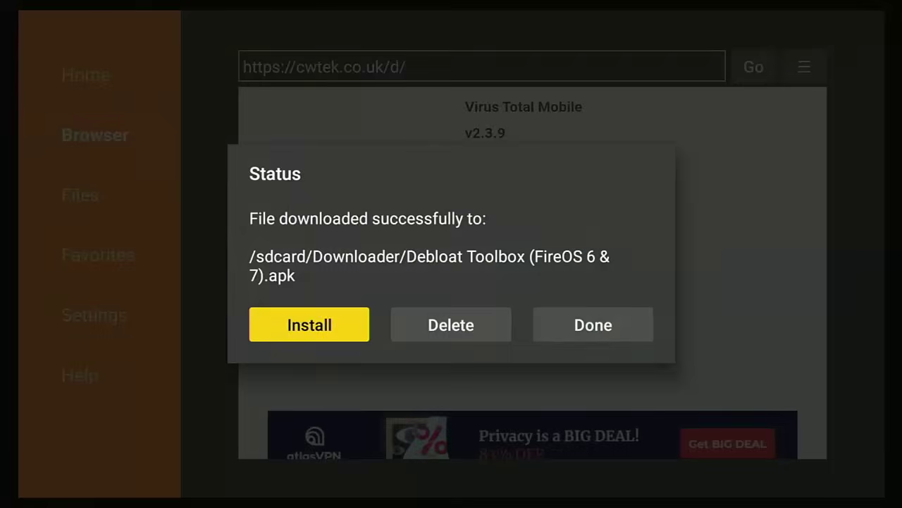
Delete the downloaded 'Debloat Toolbox (FireOS 6 & 7).apk' file and confirm the deletion.
key("Right")
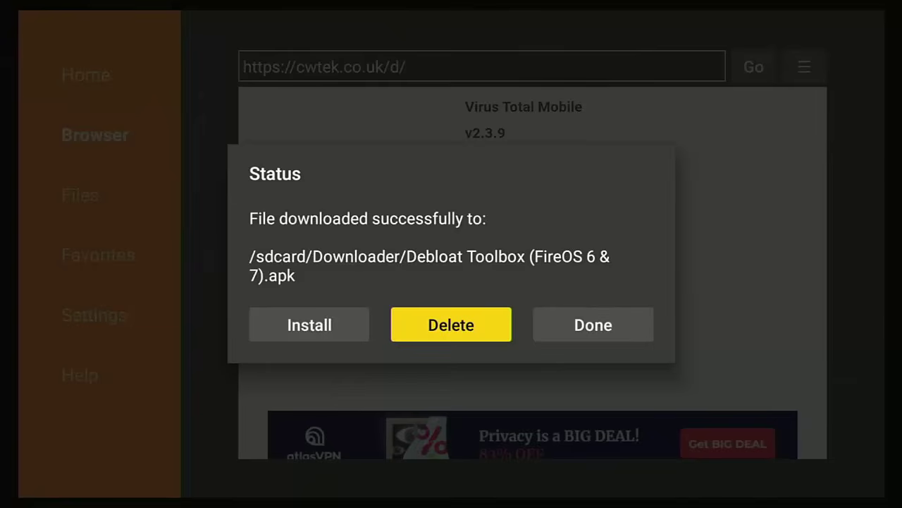
key("Return")
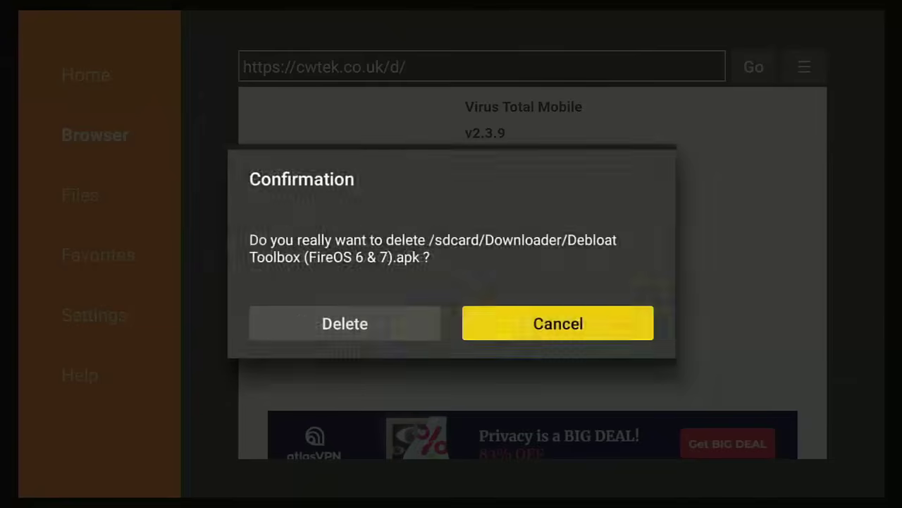
key("Left")
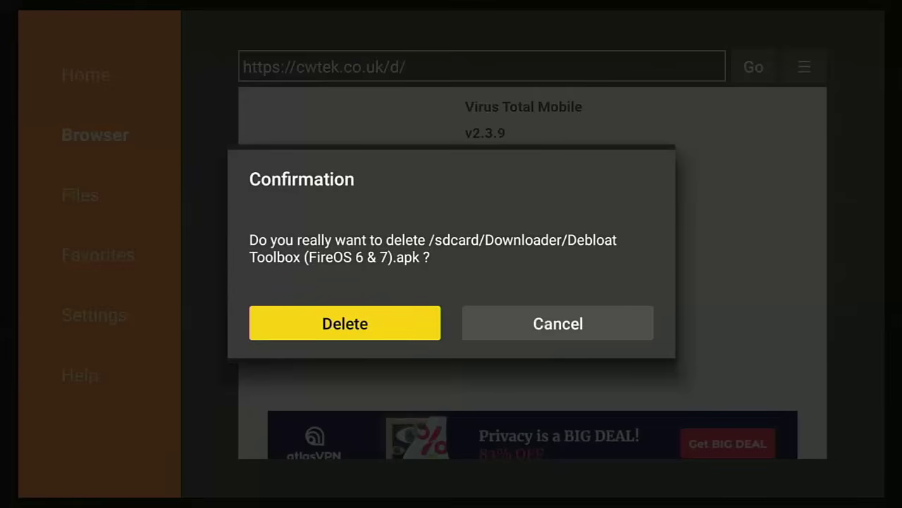
key("Return")
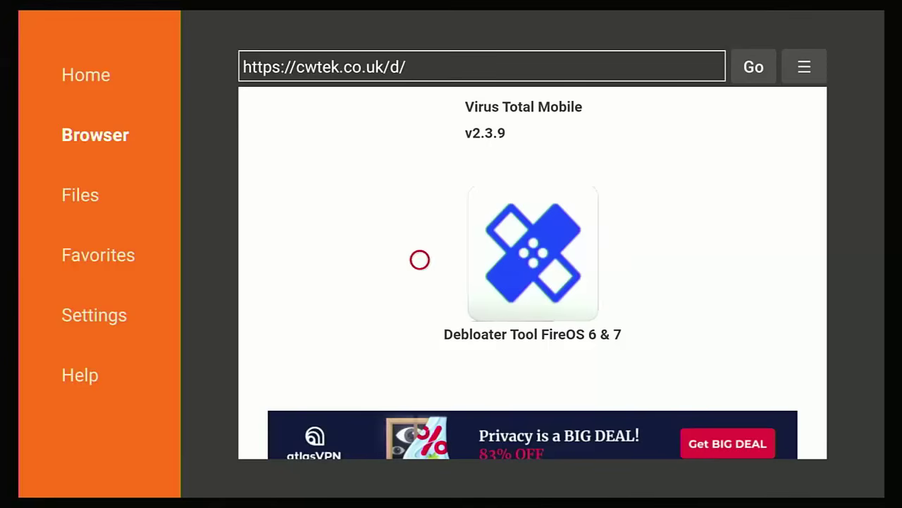
key("Left")
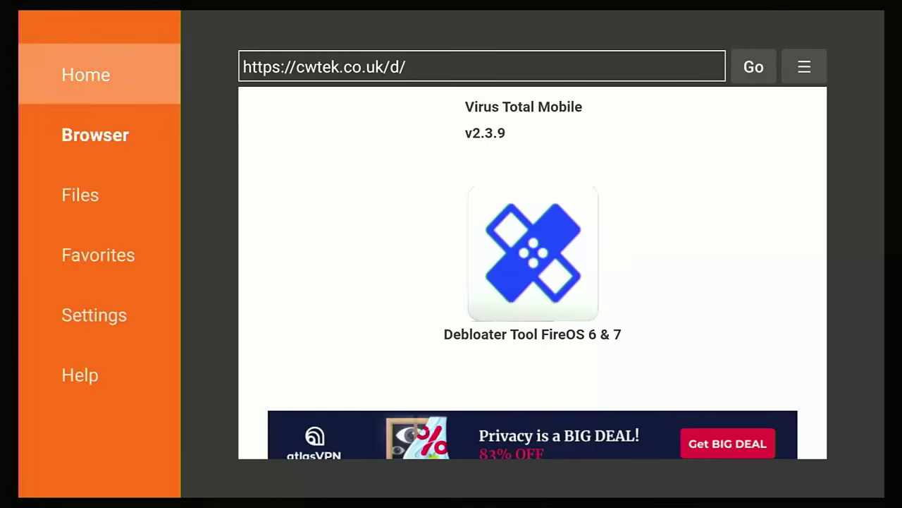
Exit Downloader and launch Debloat Toolbox from Your Apps & Channels.
key("Return")
key("Escape")
key("Escape")
key("Right")
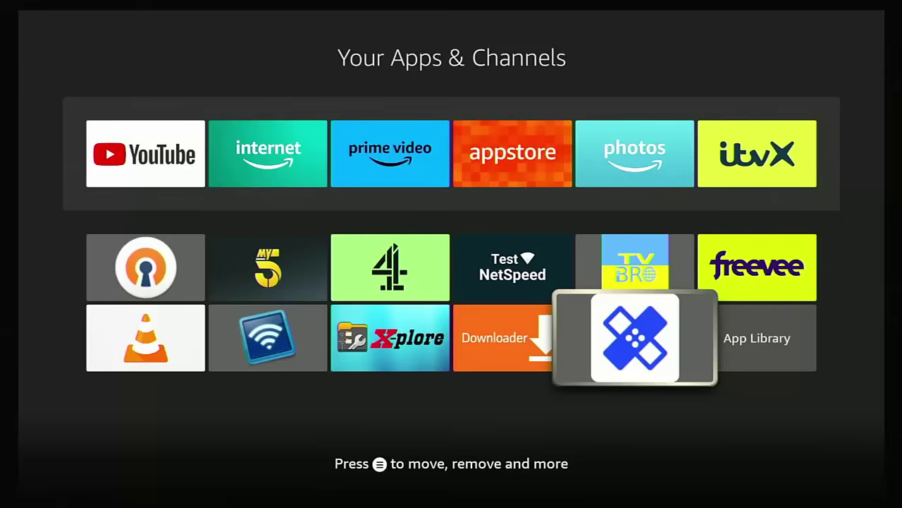
key("Return")
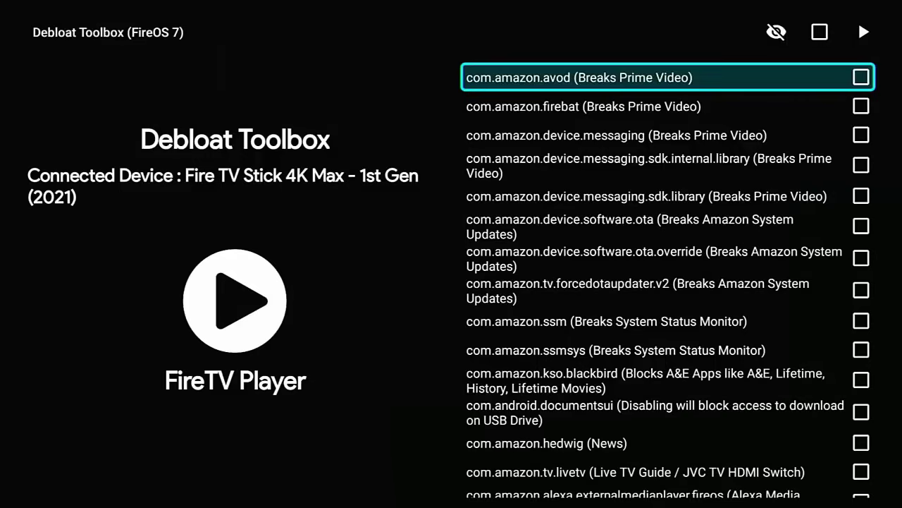
key("Down")
key("Down")
key("Down")
key("Down")
key("Down")
key("Down")
key("Down")
key("Down")
key("Down")
key("Down")
key("Down")
key("Down")
key("Down")
key("Down")
key("Down")
key("Down")
key("Down")
key("Down")
key("Down")
key("Down")
key("Down")
key("Down")
key("Down")
key("Down")
key("Down")
key("Down")
key("Down")
key("Down")
key("Down")
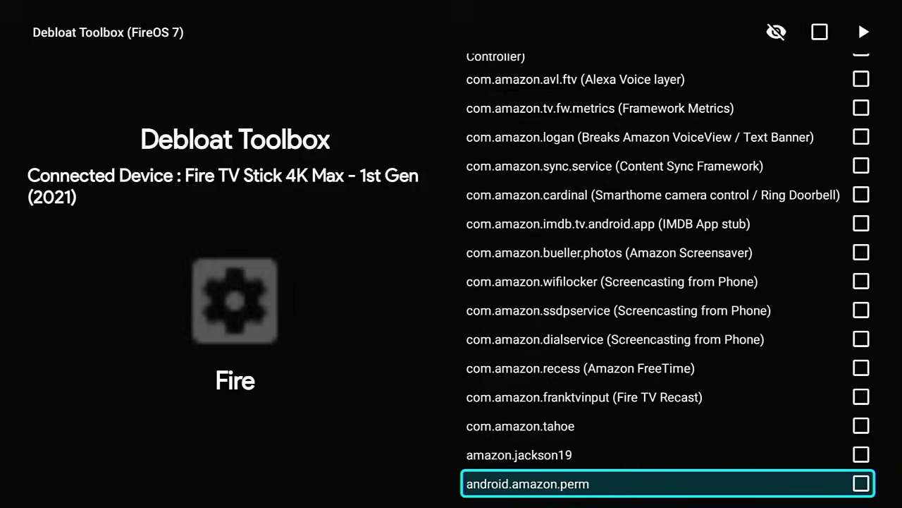
Locate com.amazon.tahoe (Amazon Kids) in the package list, then return to the home screen.
key("Up")
key("Up")
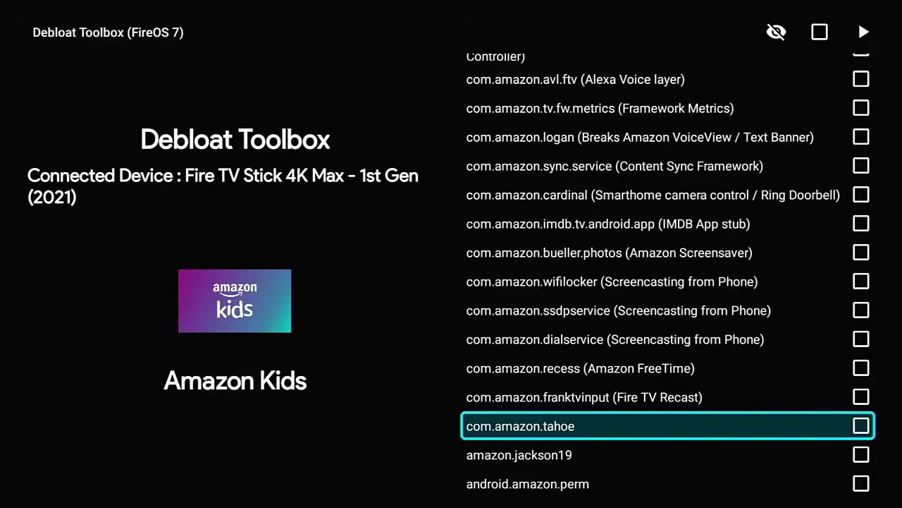
key("Home")
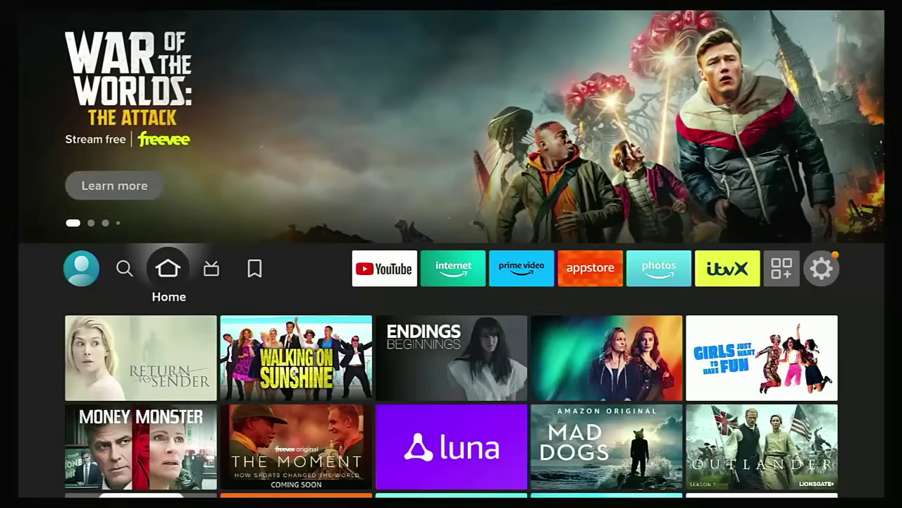
Check Settings > Applications > Manage Installed Applications for the Amazon Kids entry.
key("Right")
key("Right")
key("Right")
key("Right")
key("Right")
key("Right")
key("Right")
key("Right")
key("Right")
key("Right")
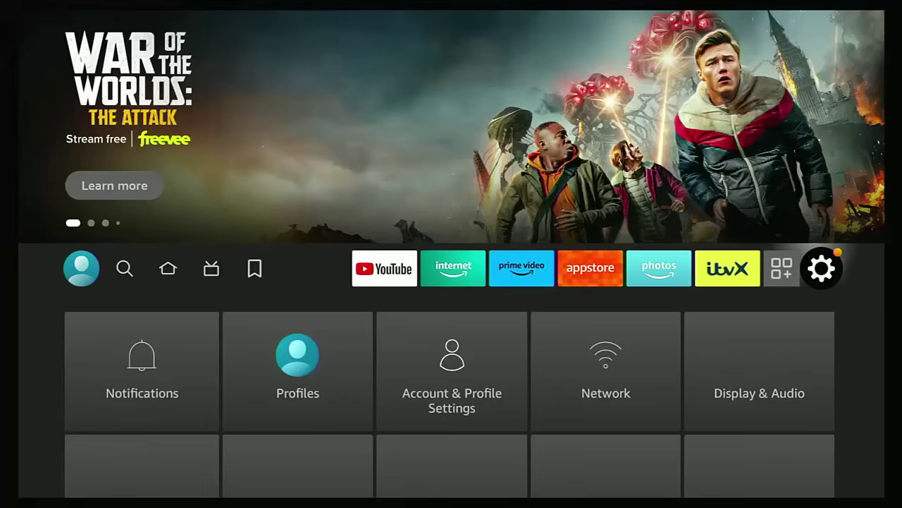
key("Down")
key("Down")
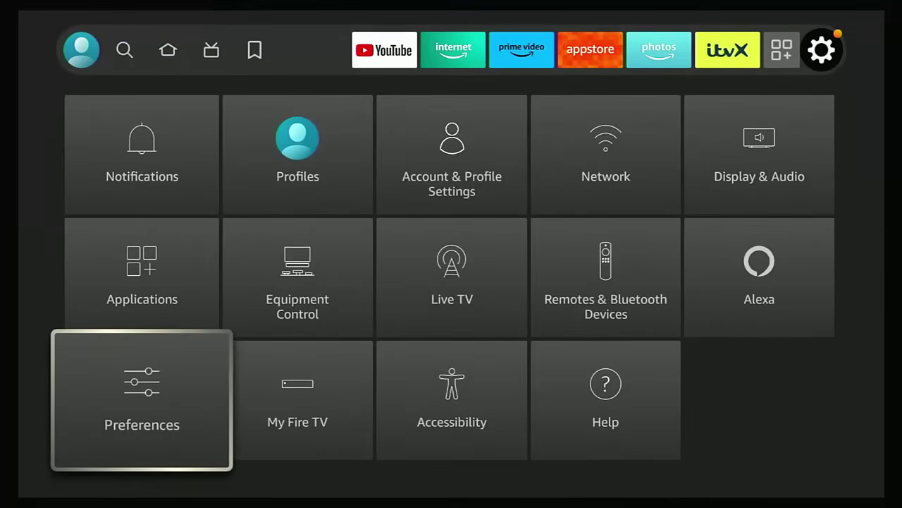
key("Up")
key("Return")
key("Down")
key("Down")
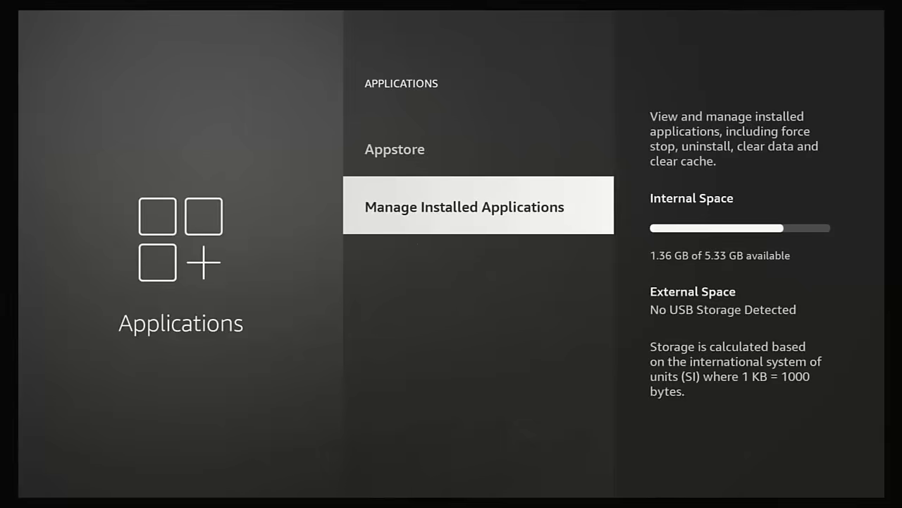
key("Return")
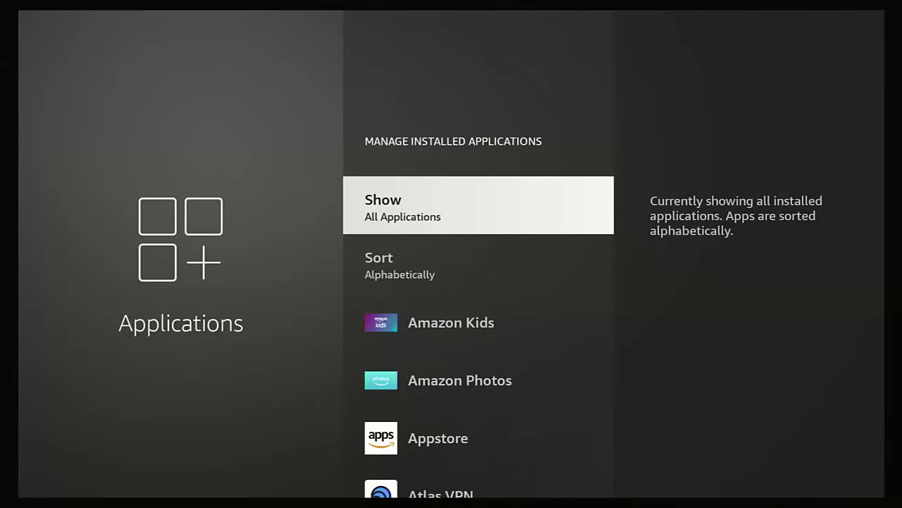
Go home and reopen Debloat Toolbox from the Apps library.
key("Home")
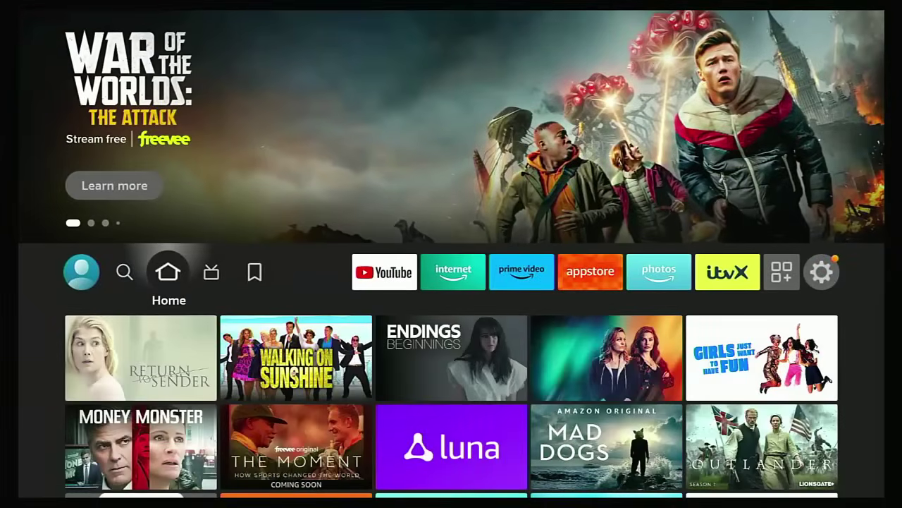
key("Home")
key("Right")
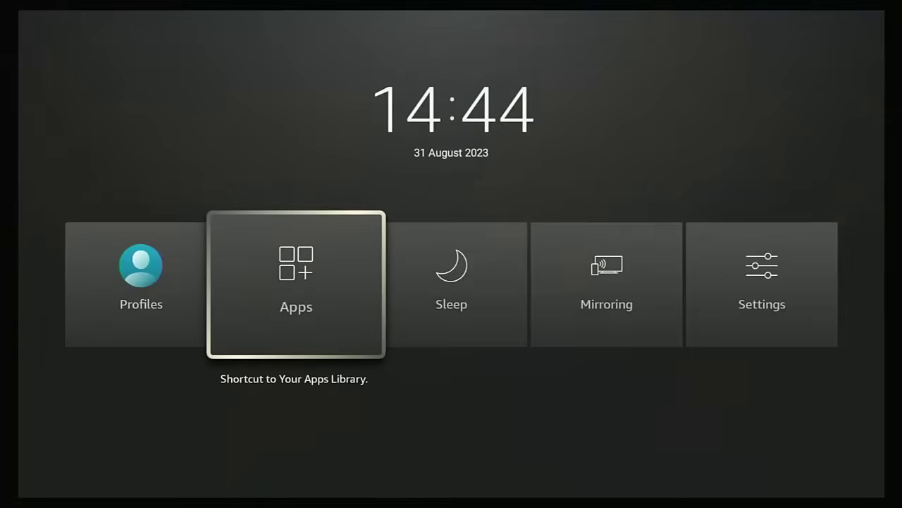
key("Return")
key("Down")
key("Down")
key("Down")
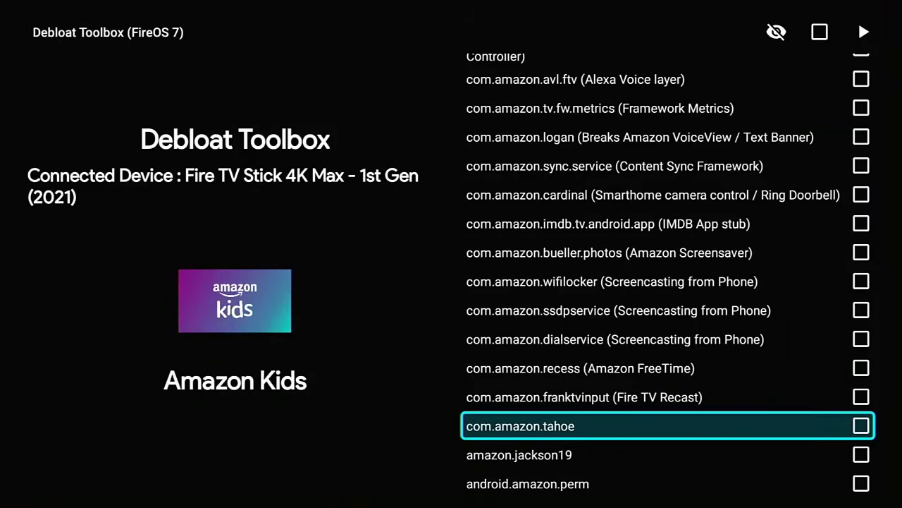
Tick the Amazon Kids package com.amazon.tahoe in the package list.
key("Return")
key("Return")
key("Return")
key("Up")
key("Up")
key("Up")
key("Up")
key("Up")
key("Up")
key("Up")
key("Up")
key("Up")
key("Up")
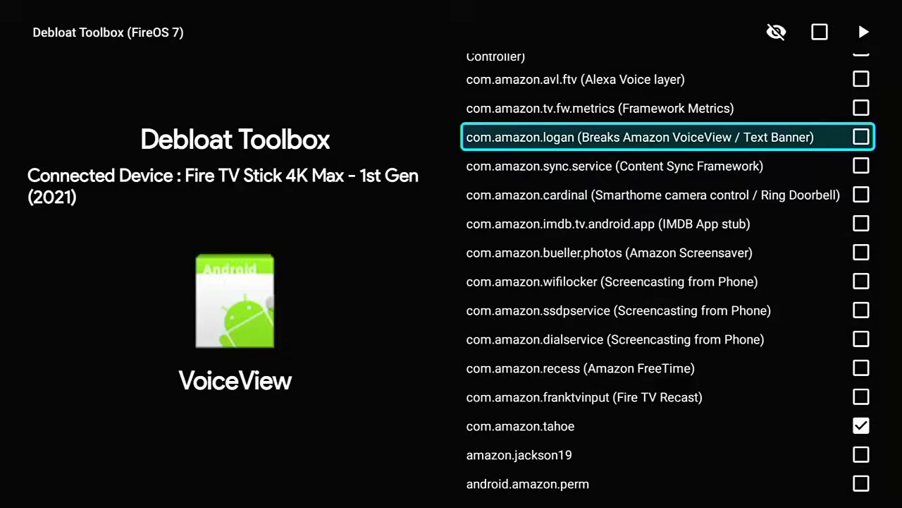
key("Up")
key("Up")
key("Up")
key("Up")
key("Up")
key("Up")
key("Up")
key("Up")
key("Up")
key("Up")
key("Up")
key("Up")
key("Up")
key("Up")
key("Up")
key("Up")
key("Up")
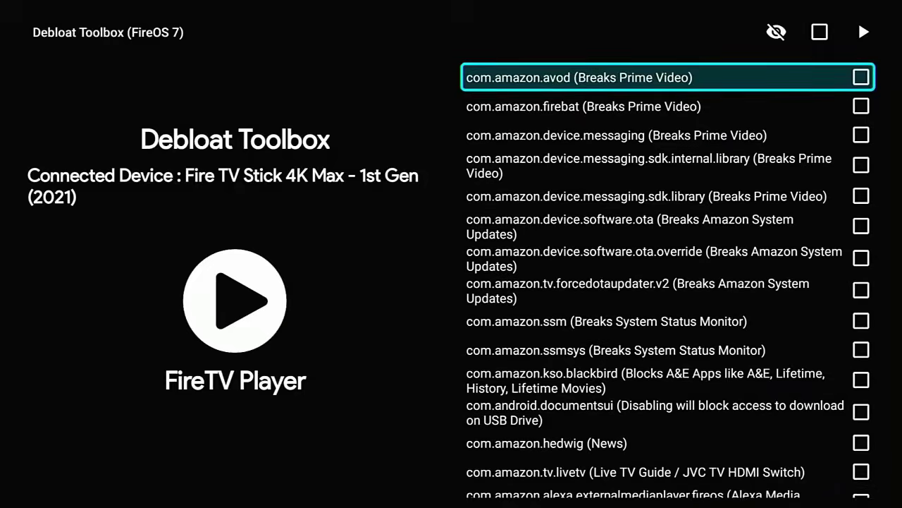
key("Up")
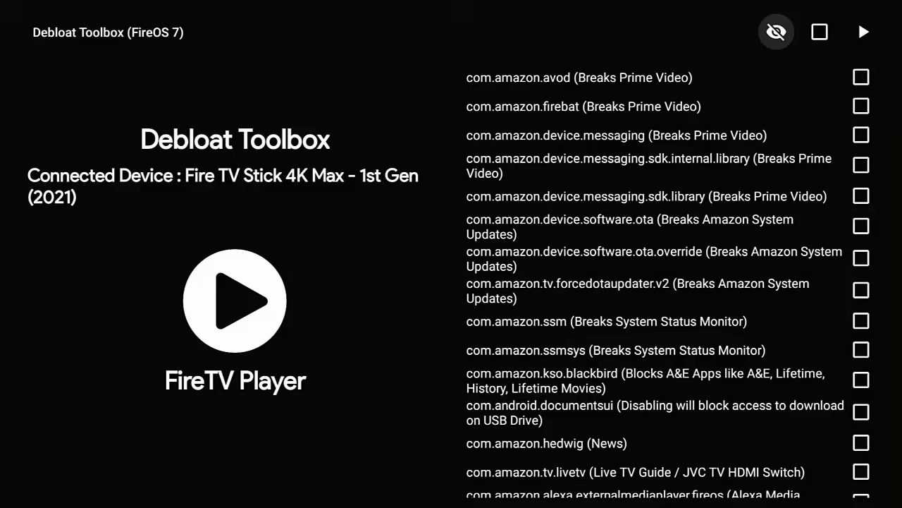
Run removal of the ticked packages with the toolbar's play icon.
key("Right")
key("Right")
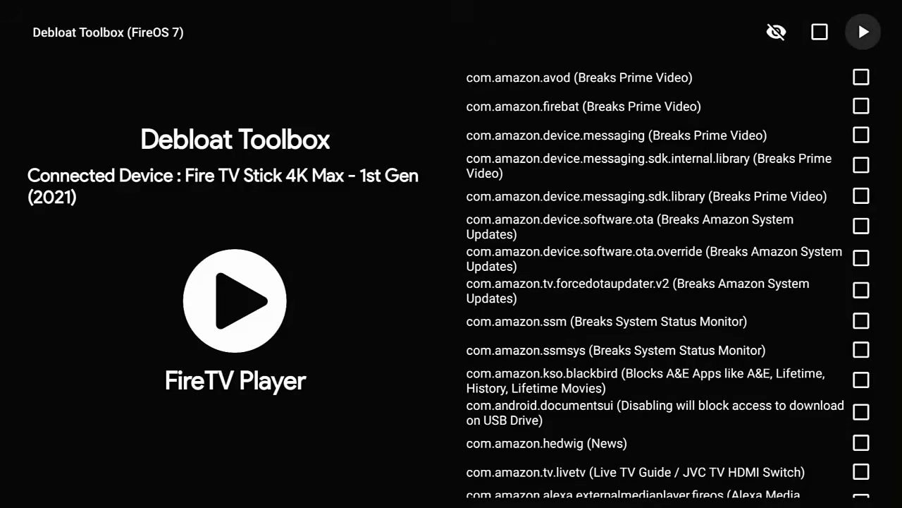
key("Return")
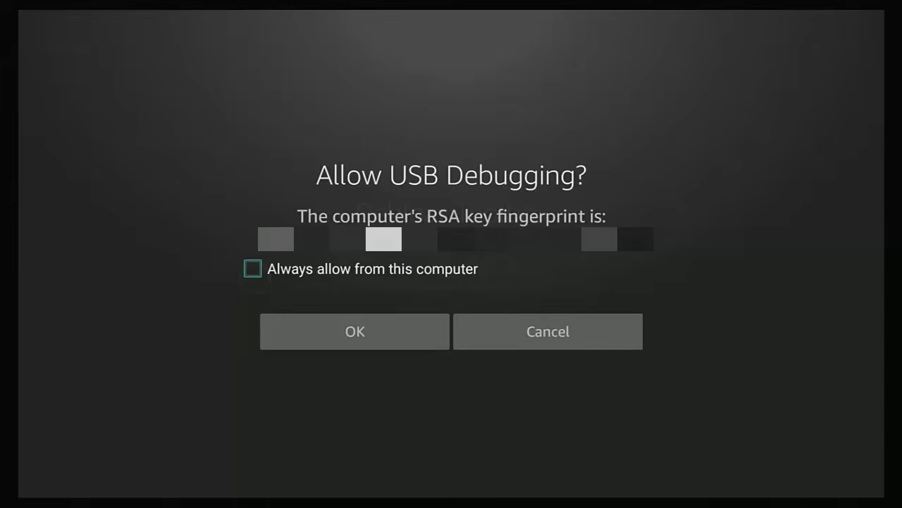
Tick 'Always allow from this computer' and accept the USB debugging prompt with OK.
key("Return")
key("Down")
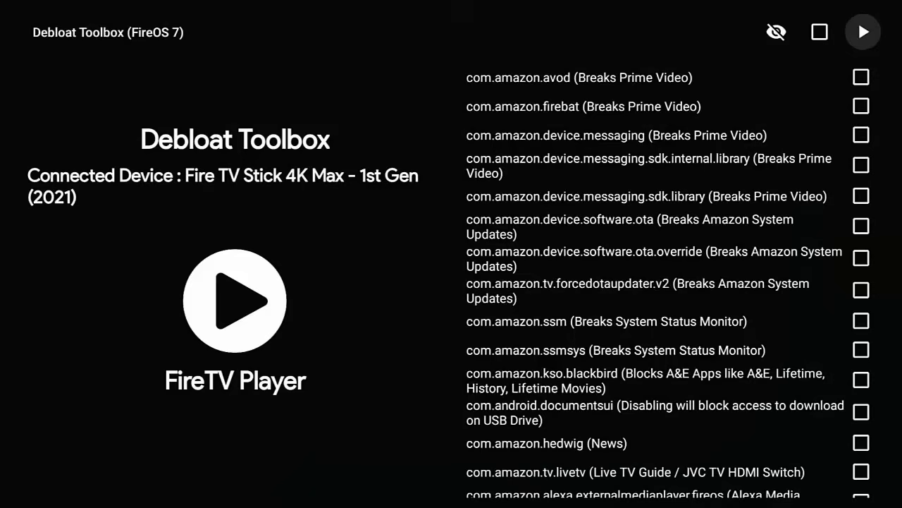
key("Down")
Confirm com.amazon.tahoe still shows its checkmark, then leave Debloat Toolbox for the home screen.
key("Down")
key("Down")
key("Down")
key("Down")
key("Down")
key("Down")
key("Down")
key("Down")
key("Down")
key("Down")
key("Down")
key("Down")
key("Down")
key("Down")
key("Down")
key("Down")
key("Down")
key("Down")
key("Down")
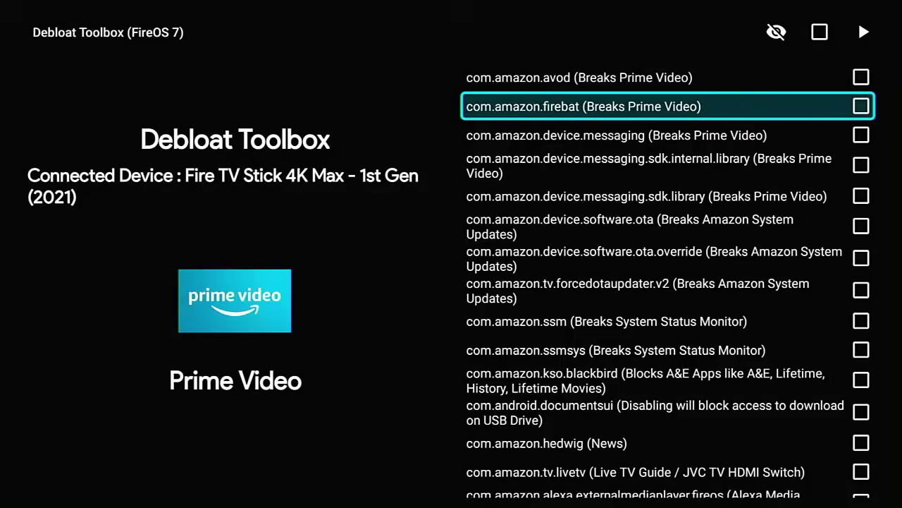
key("Down")
key("Down")
key("Down")
key("Down")
key("Down")
key("Down")
key("Down")
key("Down")
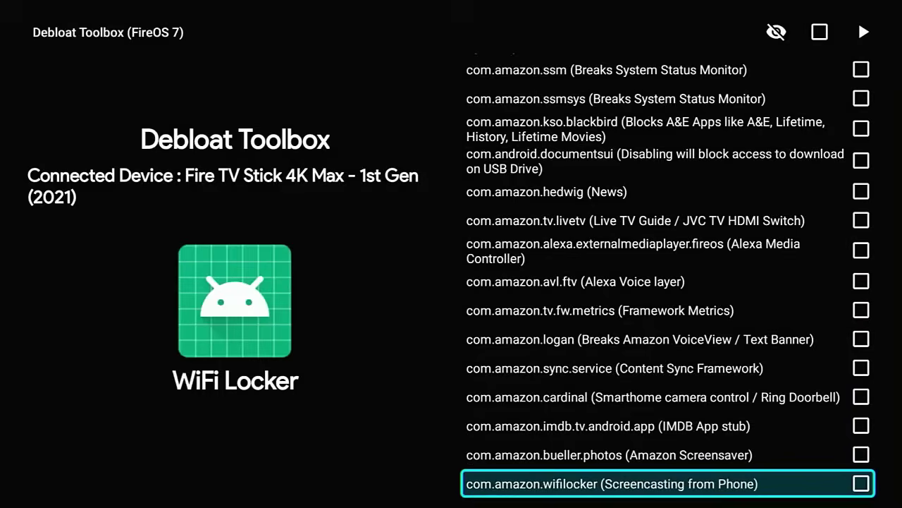
key("Return")
key("Down")
key("Down")
key("Up")
key("Up")
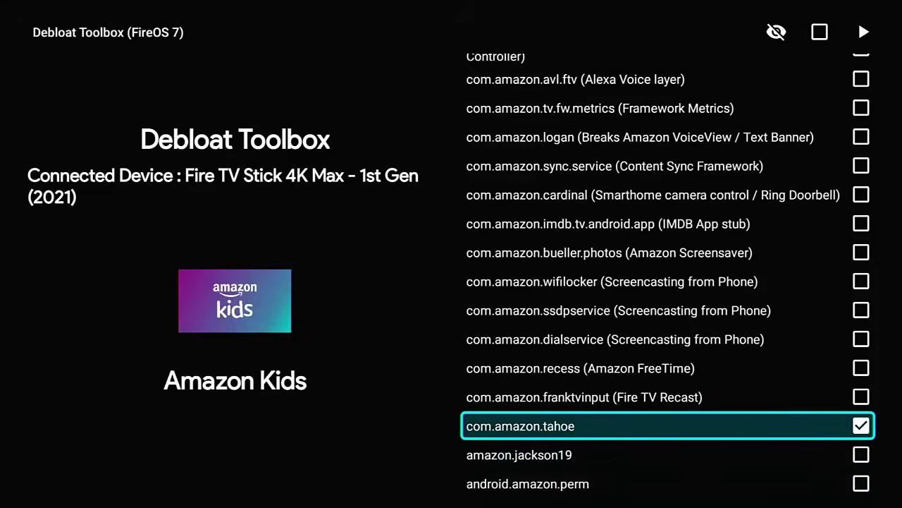
key("Home")
key("Right")
key("Right")
key("Right")
key("Right")
key("Right")
key("Right")
key("Right")
key("Right")
key("Right")
key("Right")
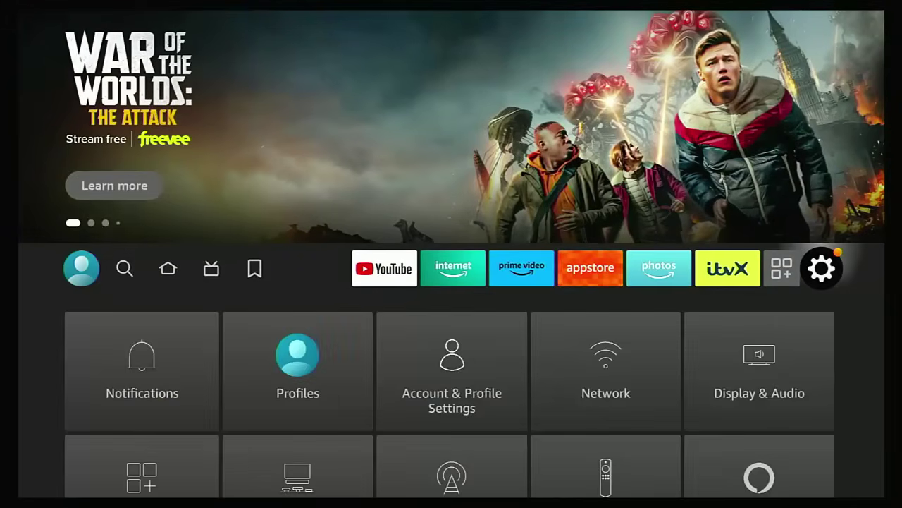
Scroll Manage Installed Applications to confirm Amazon Kids is gone, then return home.
key("Down")
key("Down")
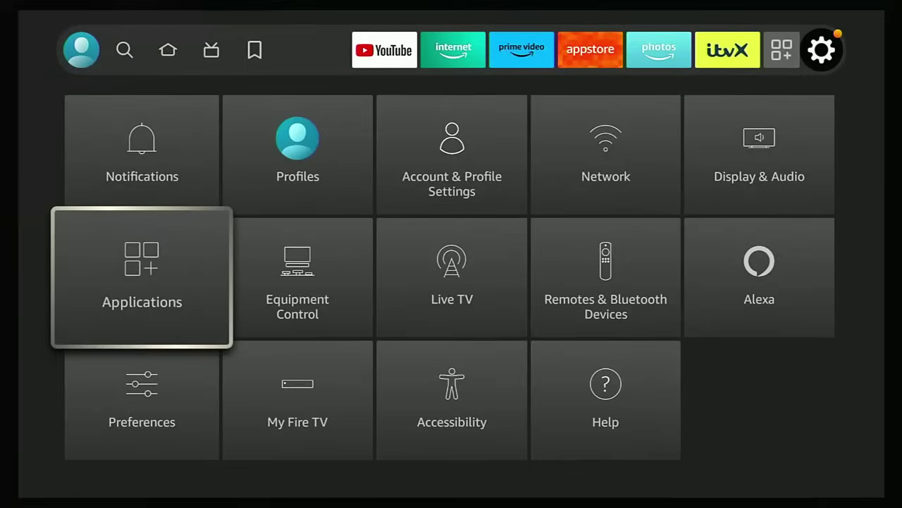
key("Return")
key("Down")
key("Down")
key("Down")
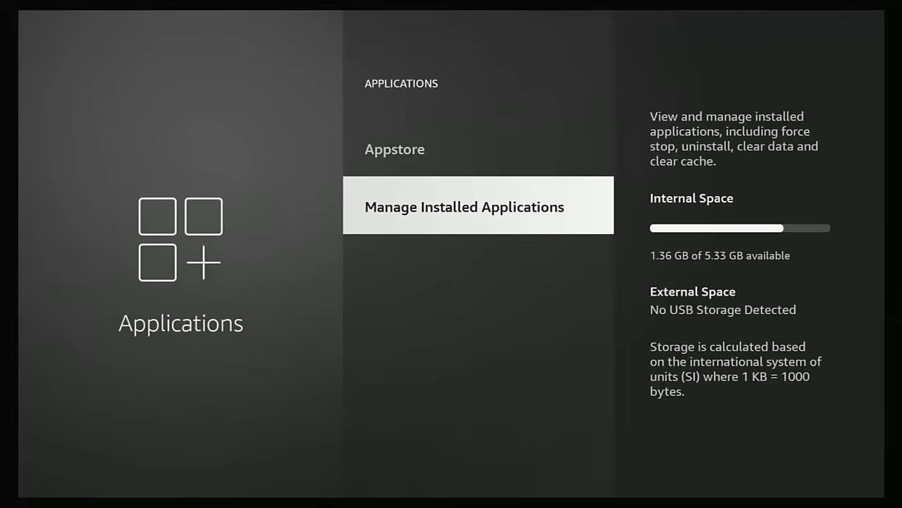
key("Return")
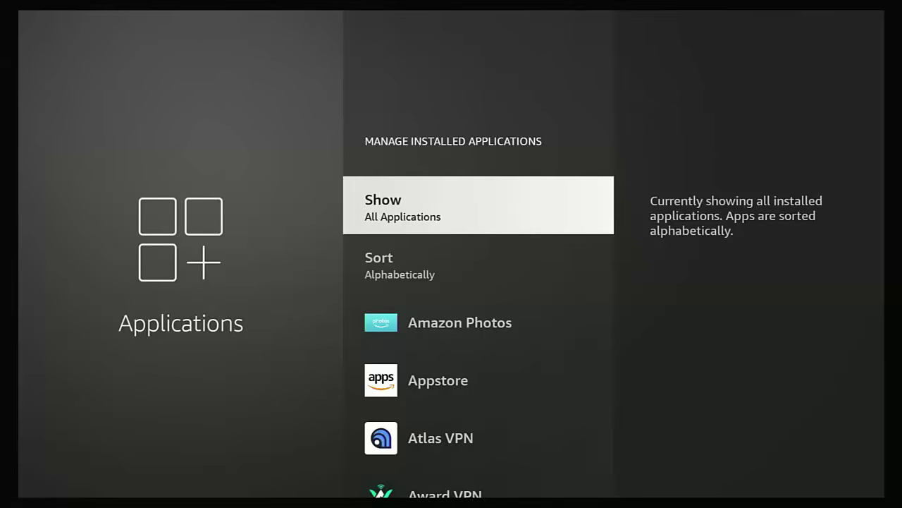
key("Home")
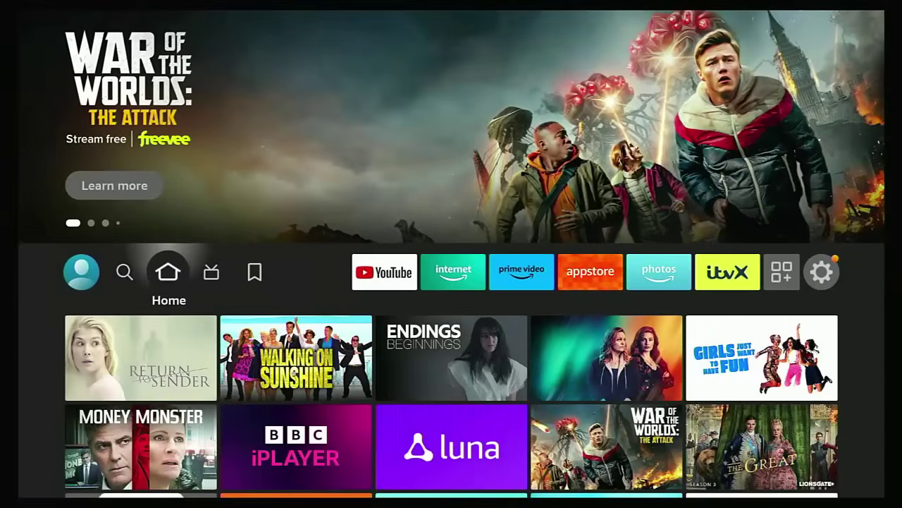
Launch Debloat Toolbox from the Fire TV apps library via the Home quick menu.
key("Home")
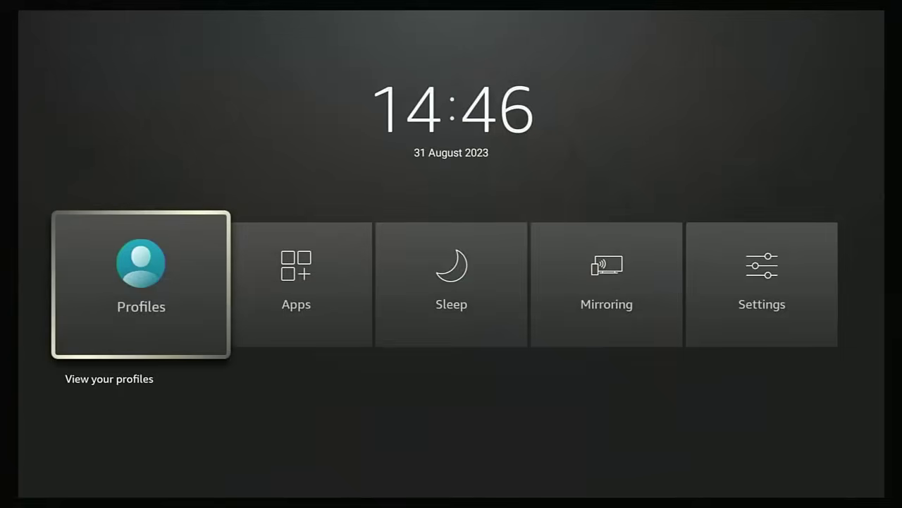
key("Right")
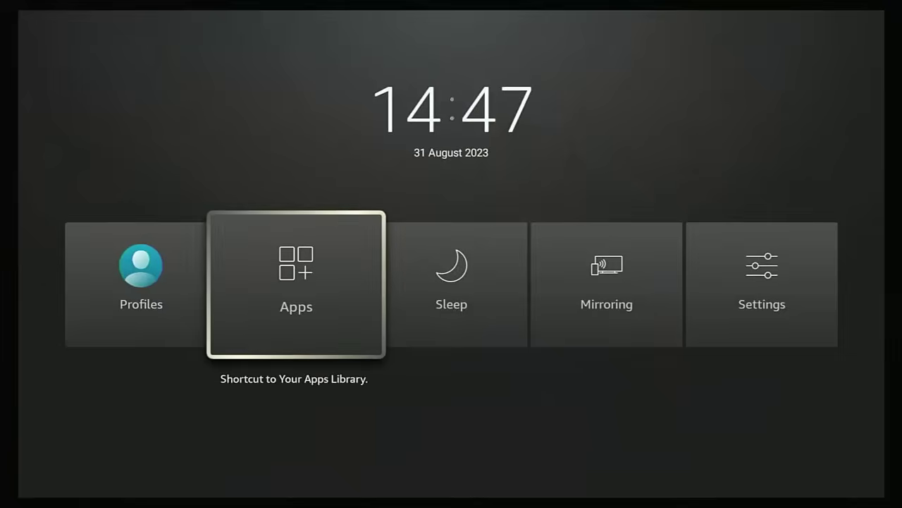
key("Return")
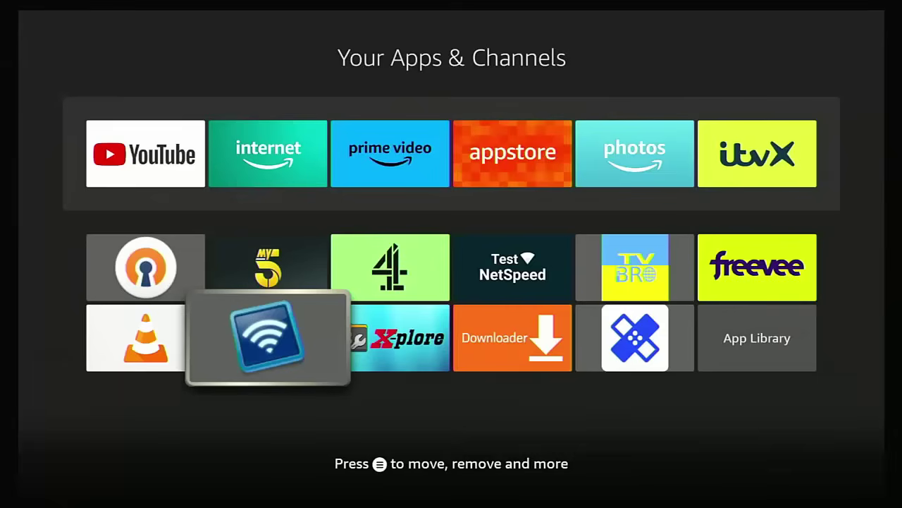
key("Right")
key("Right")
key("Right")
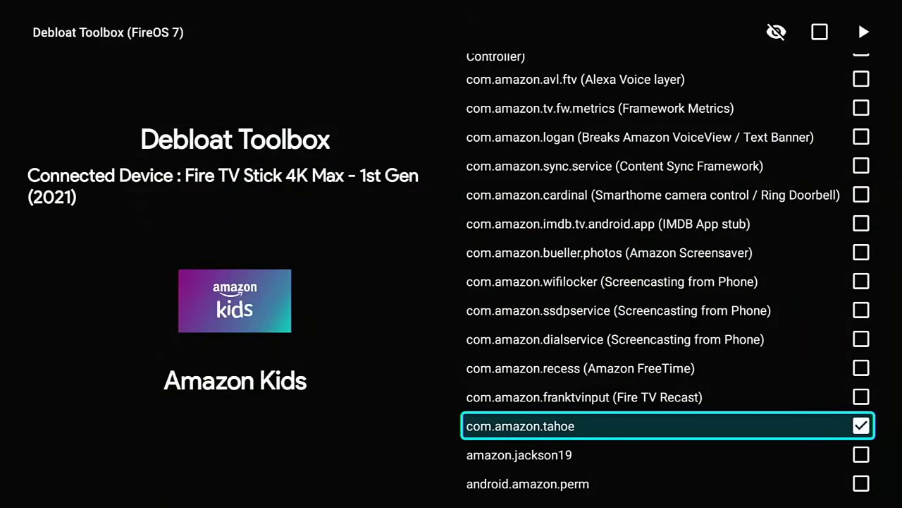
key("Up")
Untick com.amazon.tahoe and apply the package changes to the device.
key("Down")
key("Return")
key("Up")
key("Up")
key("Up")
key("Up")
key("Up")
key("Up")
key("Up")
key("Up")
key("Up")
key("Up")
key("Up")
key("Up")
key("Up")
key("Up")
key("Up")
key("Up")
key("Up")
key("Up")
key("Up")
key("Up")
key("Up")
key("Up")
key("Up")
key("Up")
key("Up")
key("Up")
key("Up")
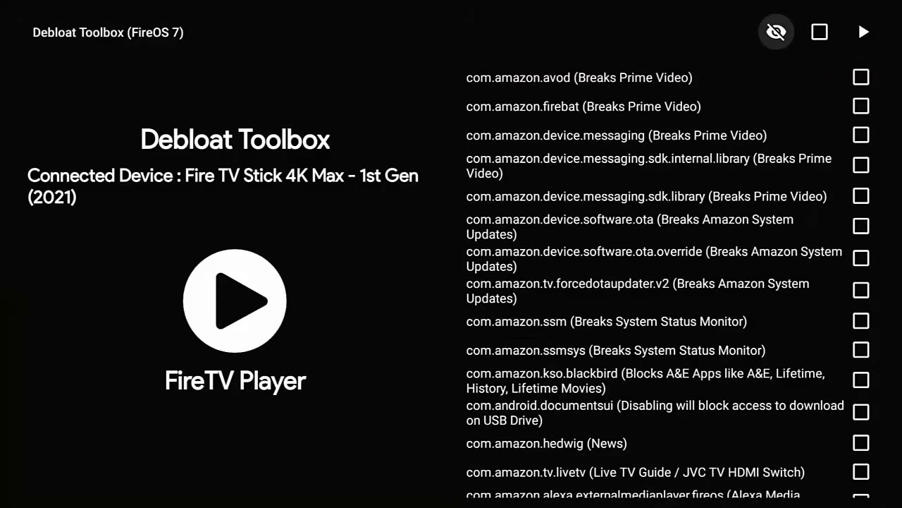
key("Right")
key("Right")
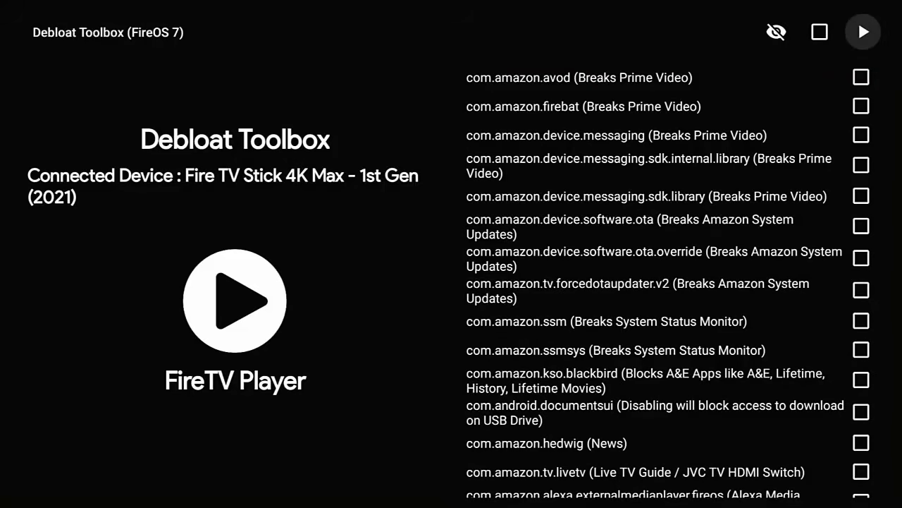
key("Return")
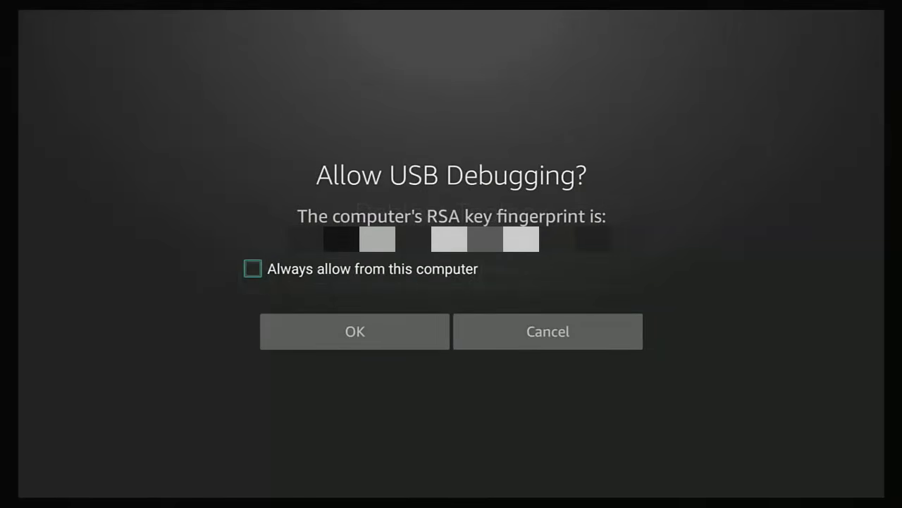
Always allow USB debugging from this computer, confirm com.amazon.tahoe is unticked, and go home.
key("Return")
key("Down")
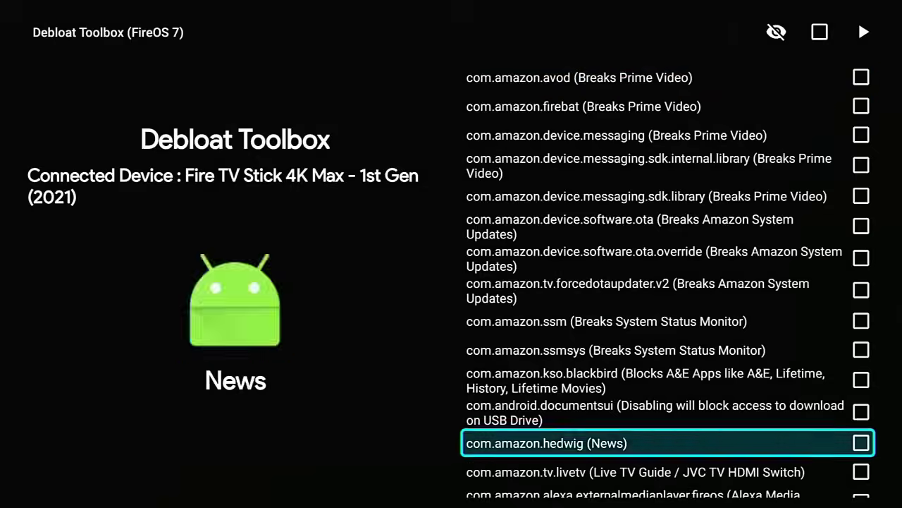
key("Down")
key("Down")
key("Down")
key("Down")
key("Down")
key("Down")
key("Down")
key("Down")
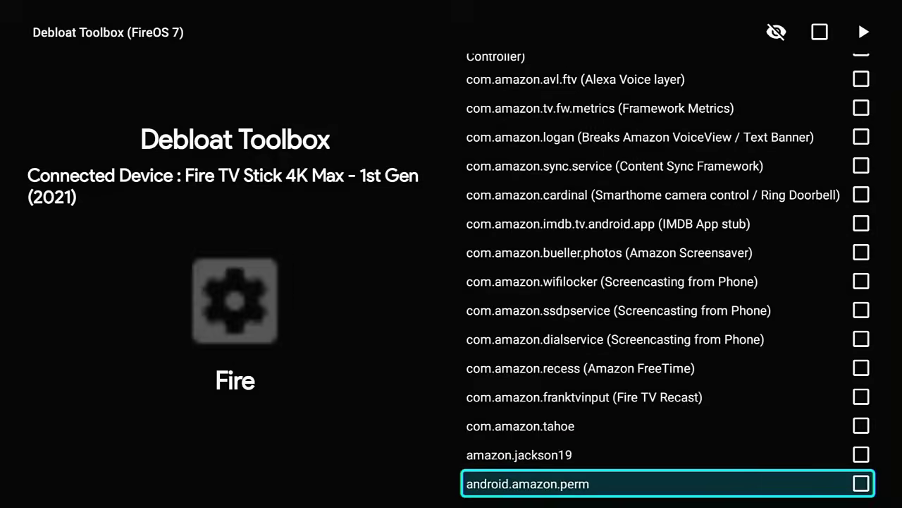
key("Up")
key("Up")
key("Up")
key("Up")
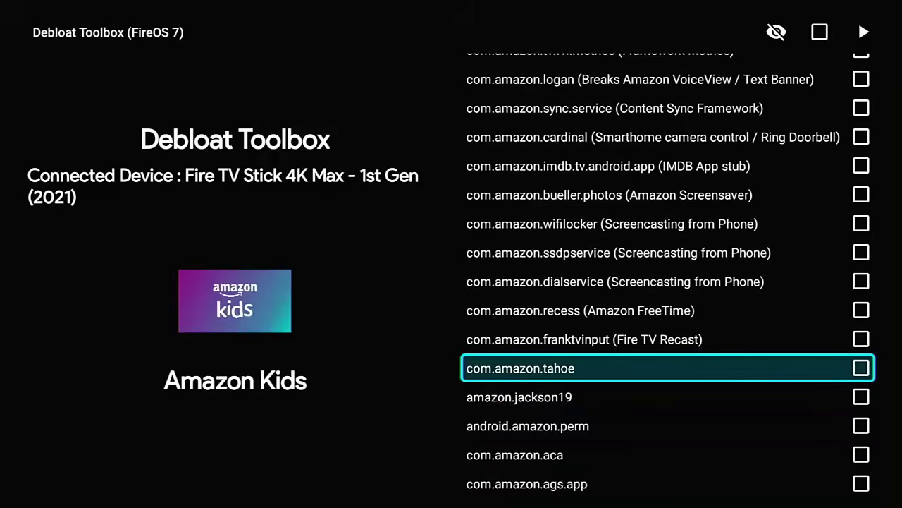
key("Home")
Check Settings > Applications > Manage Installed Applications for Amazon Kids, then return home.
key("Right")
key("Right")
key("Right")
key("Right")
key("Right")
key("Right")
key("Right")
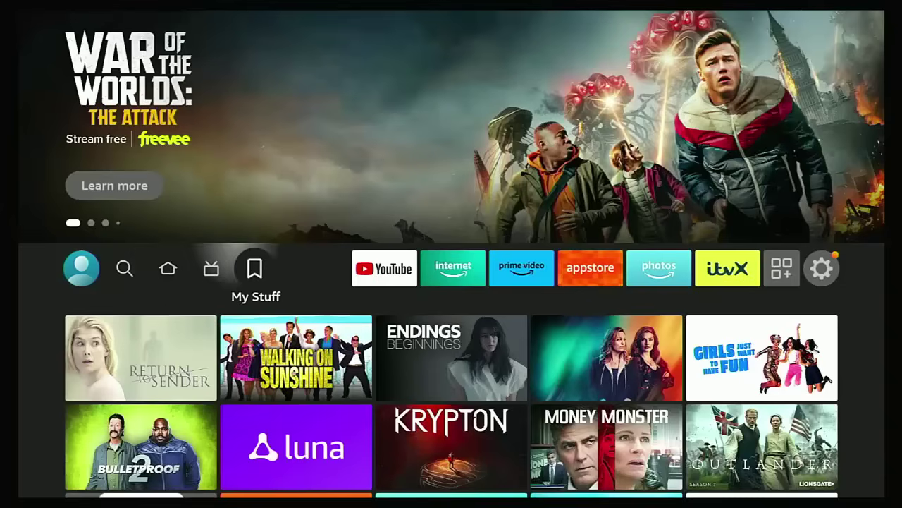
key("Right")
key("Right")
key("Right")
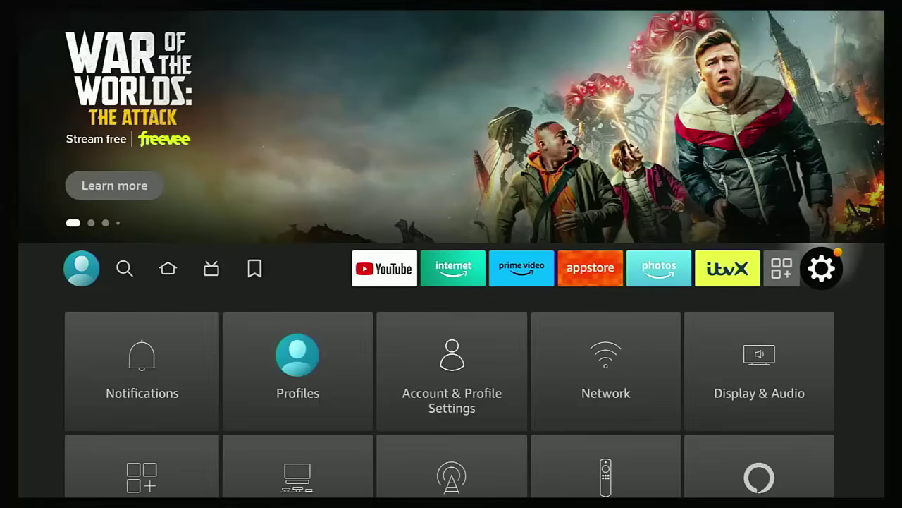
key("Down")
key("Return")
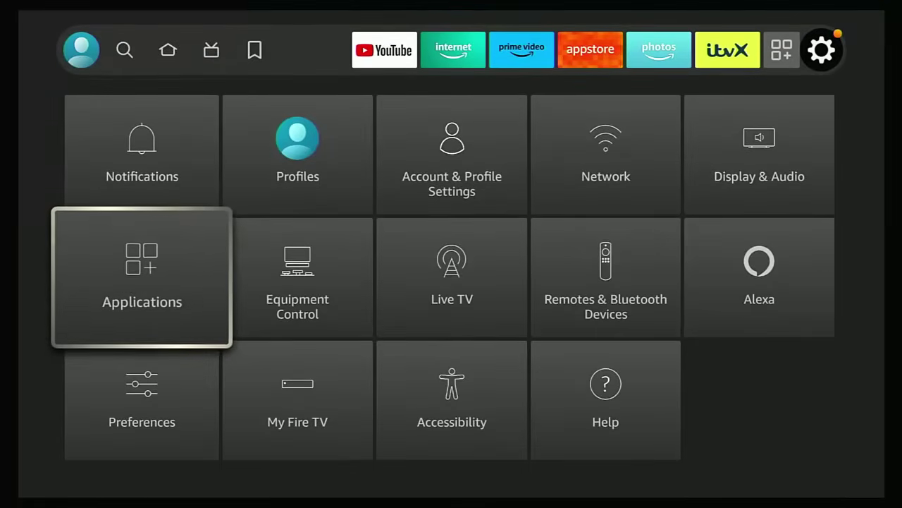
key("Down")
key("Down")
key("Down")
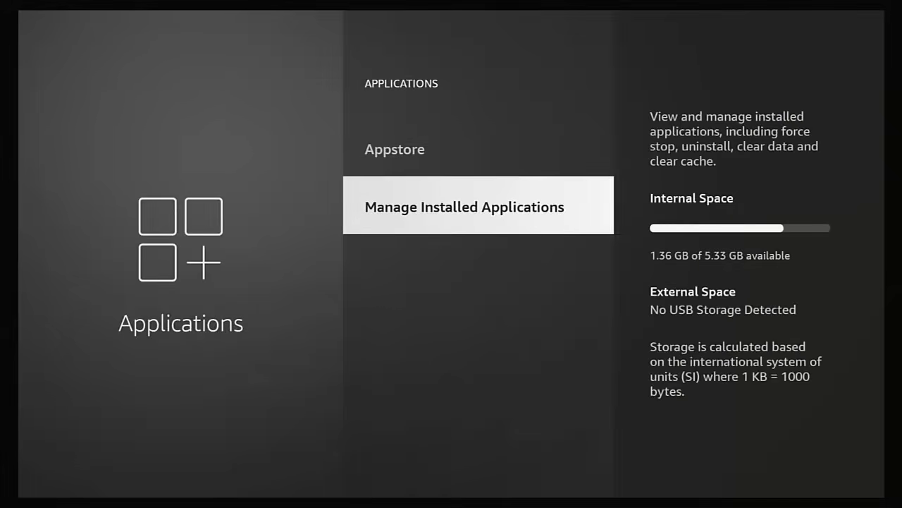
key("Return")
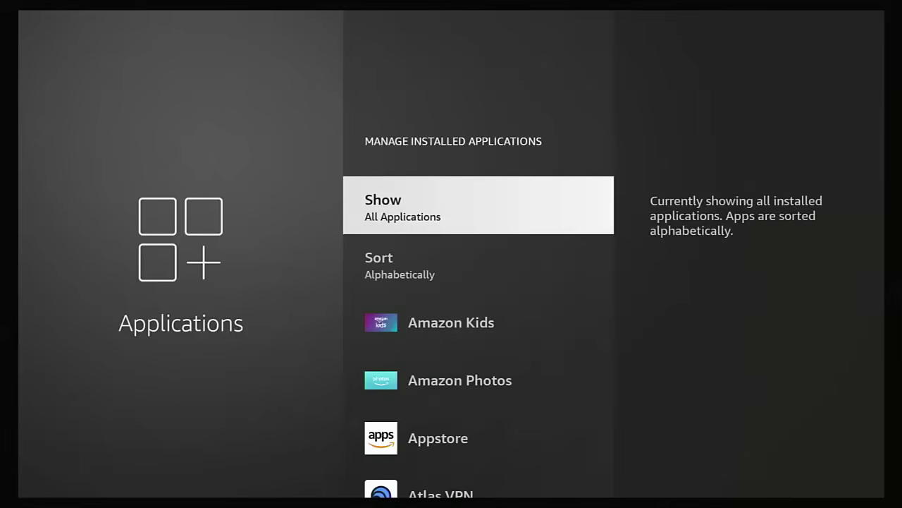
key("Home")
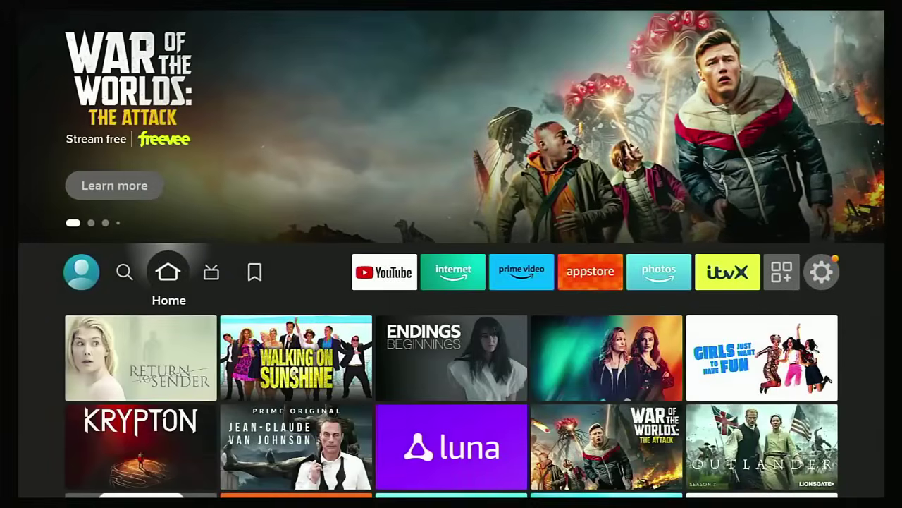
Search for 'Ama' using the on-screen keyboard on the Find page.
key("Left")
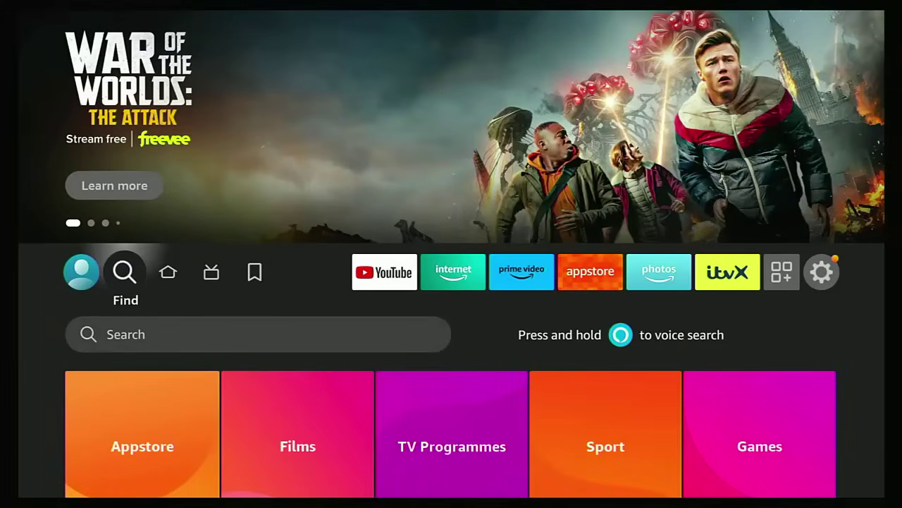
key("Down")
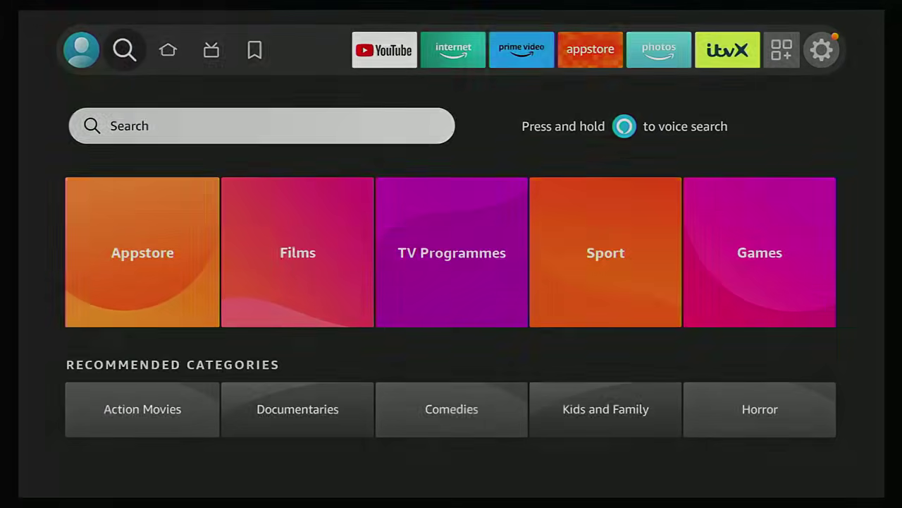
key("Return")
key("Return")
key("Right")
key("Right")
key("Right")
key("Right")
key("Right")
key("Right")
key("Right")
key("Right")
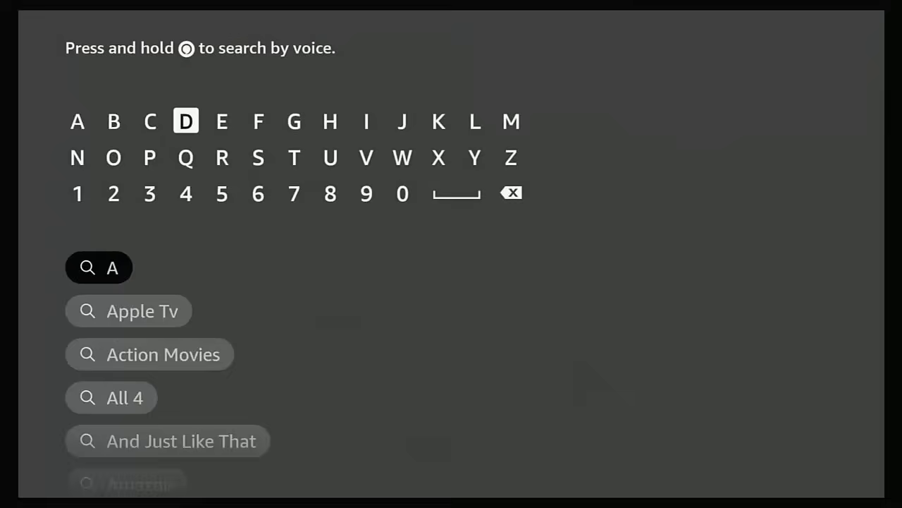
key("Right")
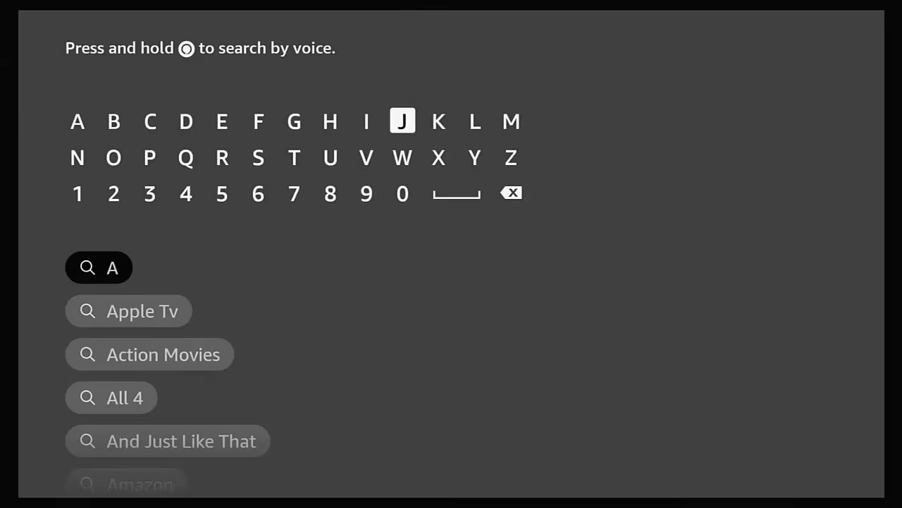
key("Right")
key("Right")
key("Right")
key("Return")
key("Left")
key("Left")
key("Left")
key("Left")
key("Left")
key("Left")
key("Left")
key("Left")
key("Left")
key("Left")
key("Left")
key("Left")
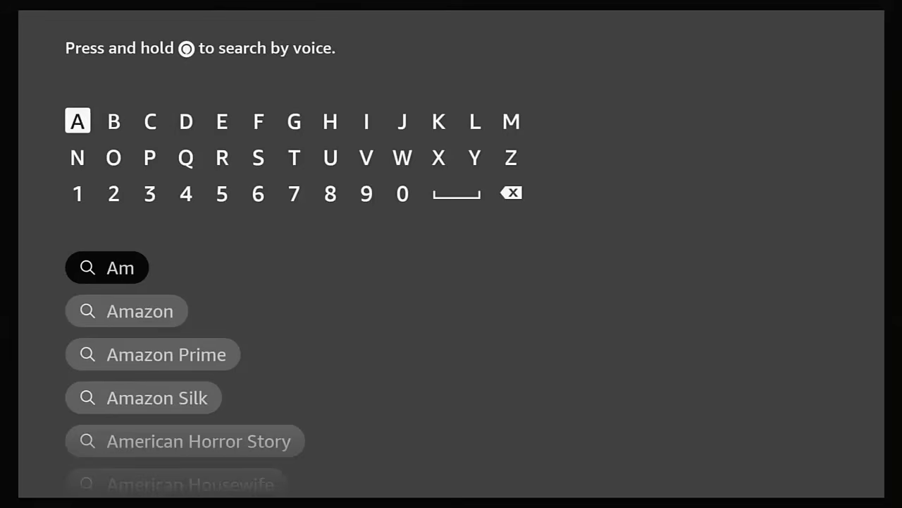
key("Return")
Pick Amazon Music for Fire TV from the suggestions and start its download.
key("Down")
key("Right")
key("Right")
key("Down")
key("Down")
key("Down")
key("Down")
key("Down")
key("Down")
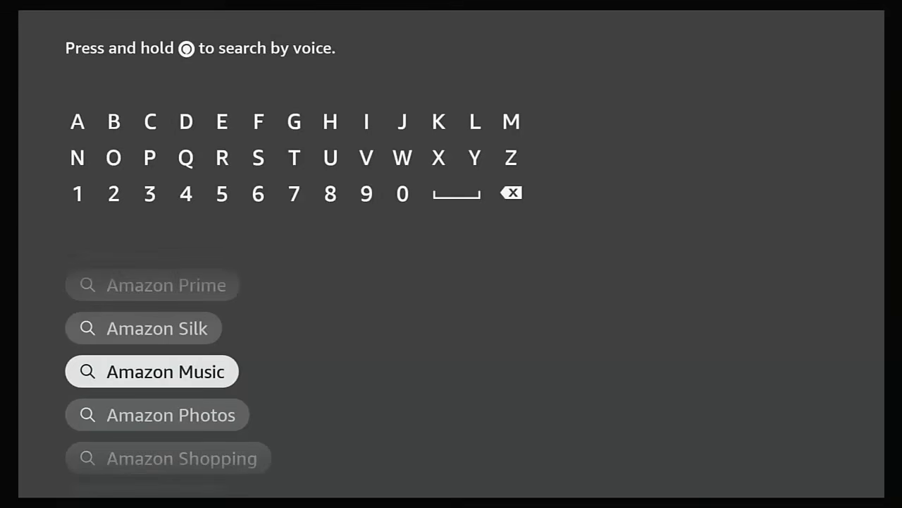
key("Return")
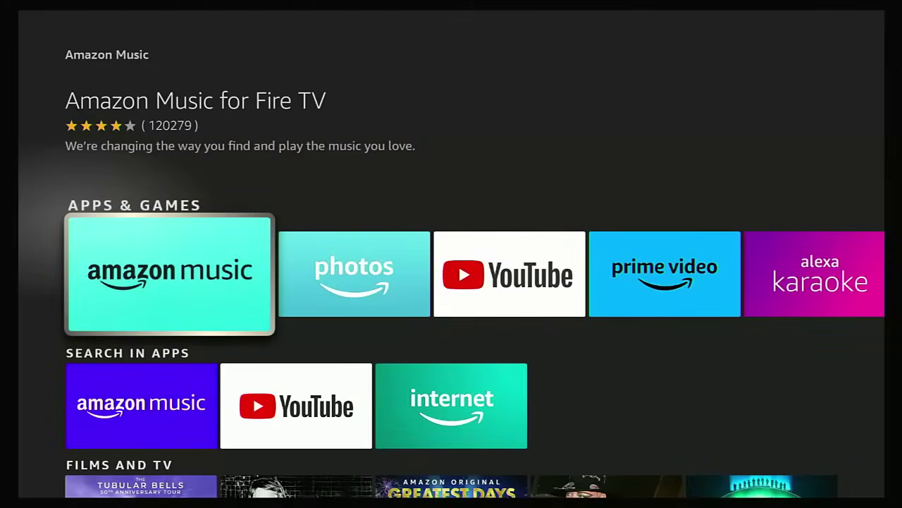
key("Return")
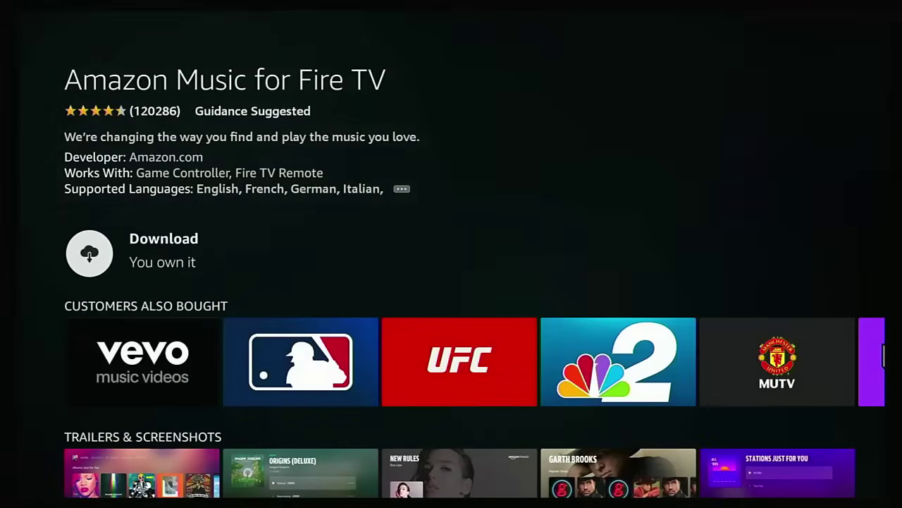
key("Return")
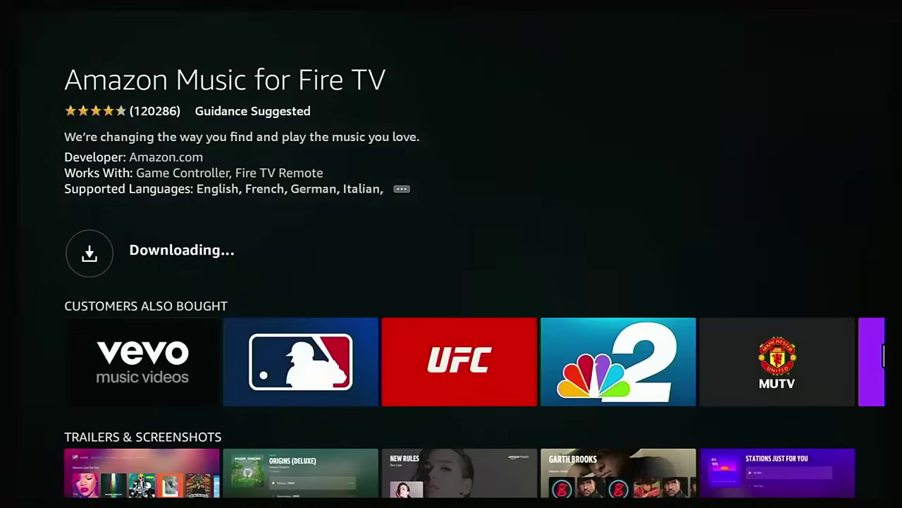